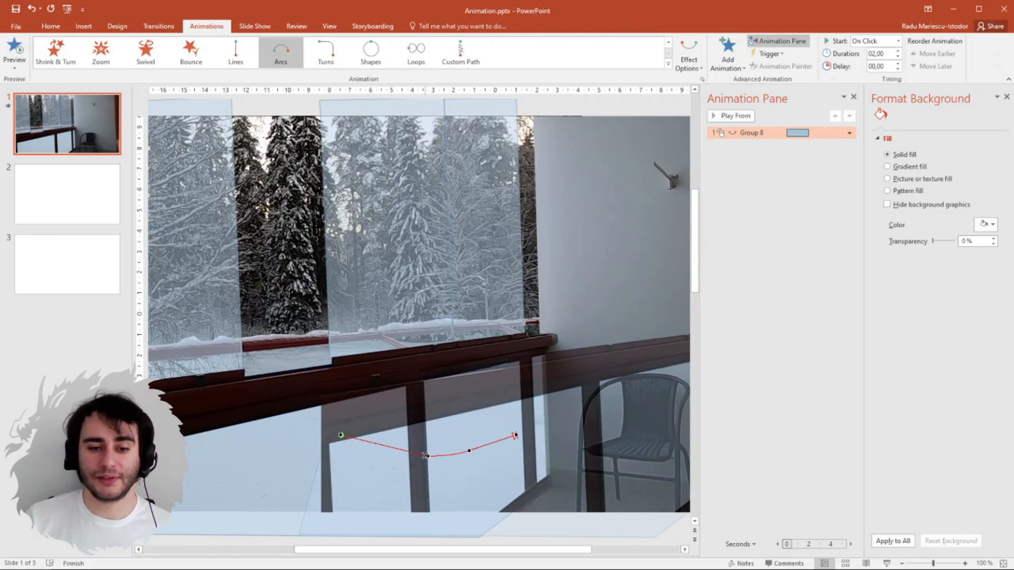
left_click_drag(425, 455, 465, 451)
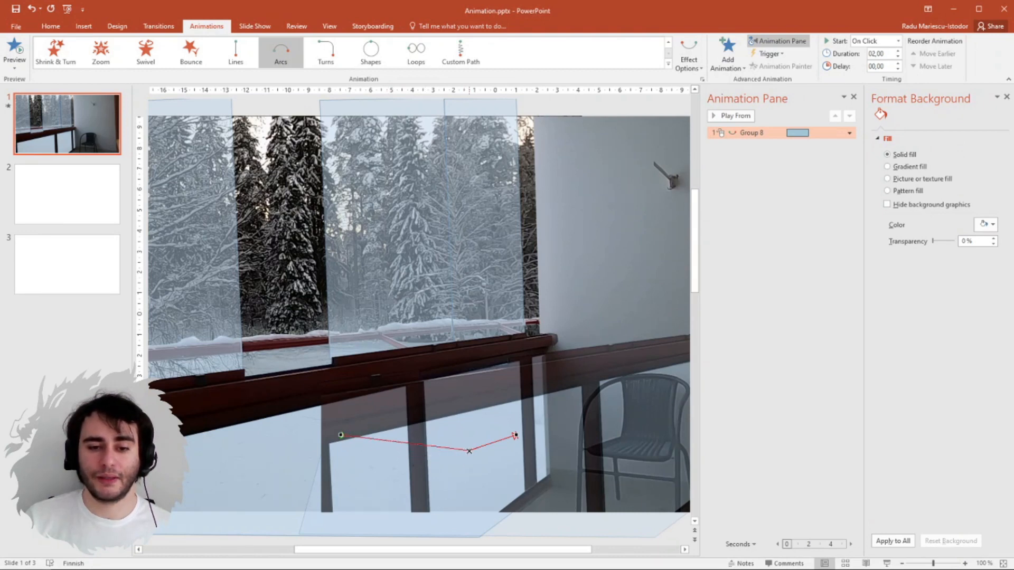
left_click(469, 451, "ctrl")
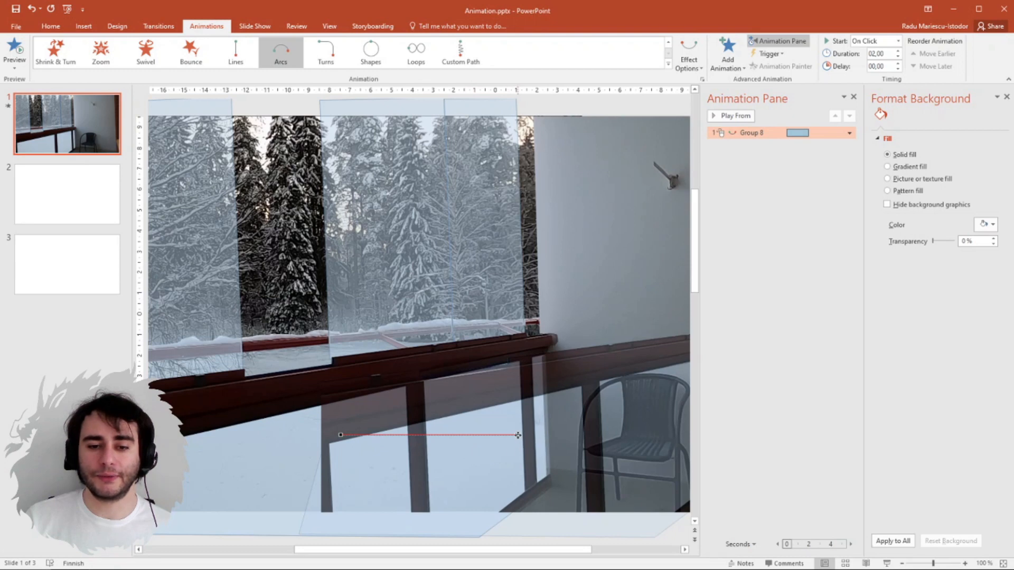
left_click_drag(518, 435, 363, 470)
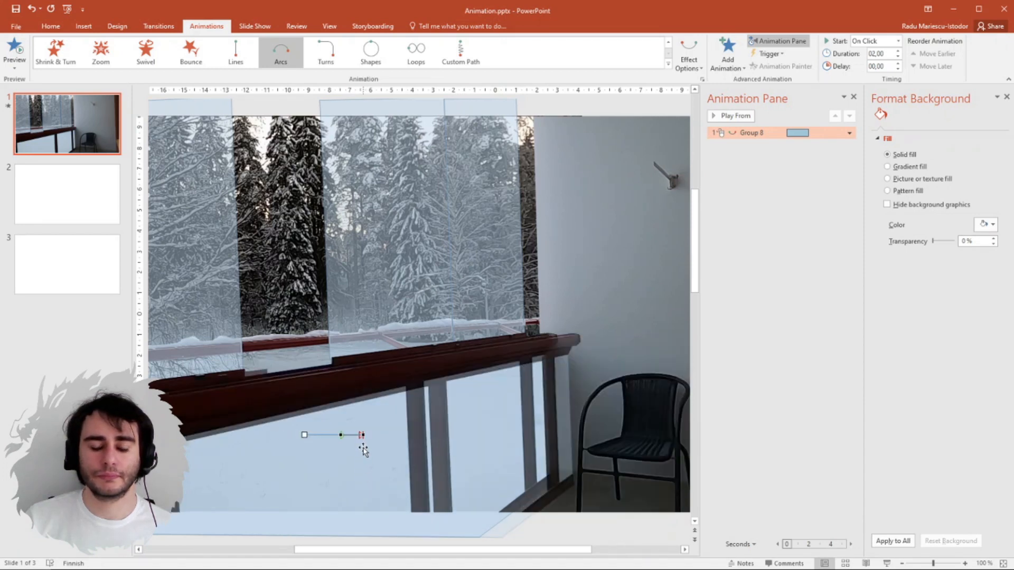
left_click_drag(369, 427, 504, 419)
left_click_drag(447, 436, 420, 472)
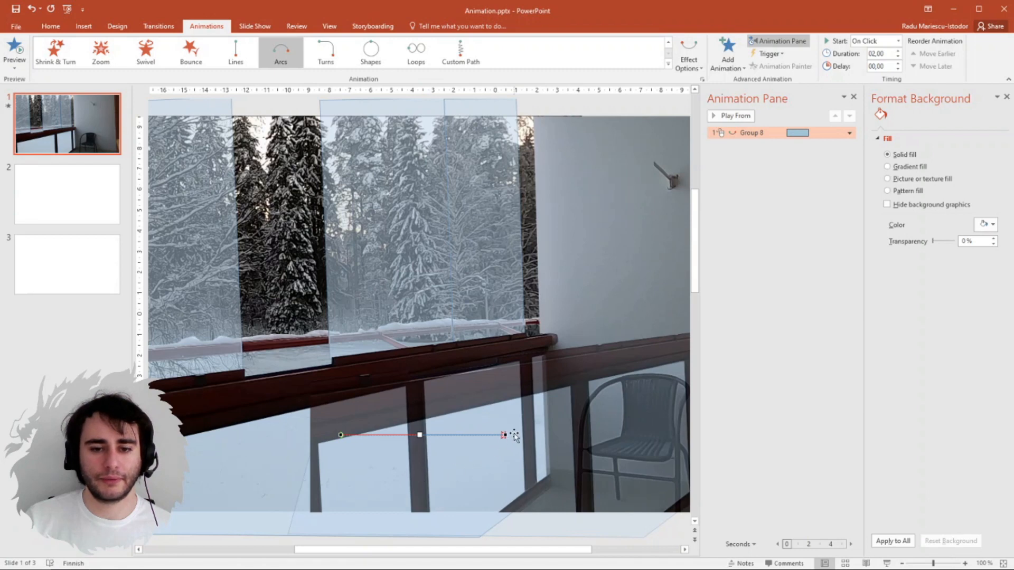
left_click_drag(496, 480, 495, 480)
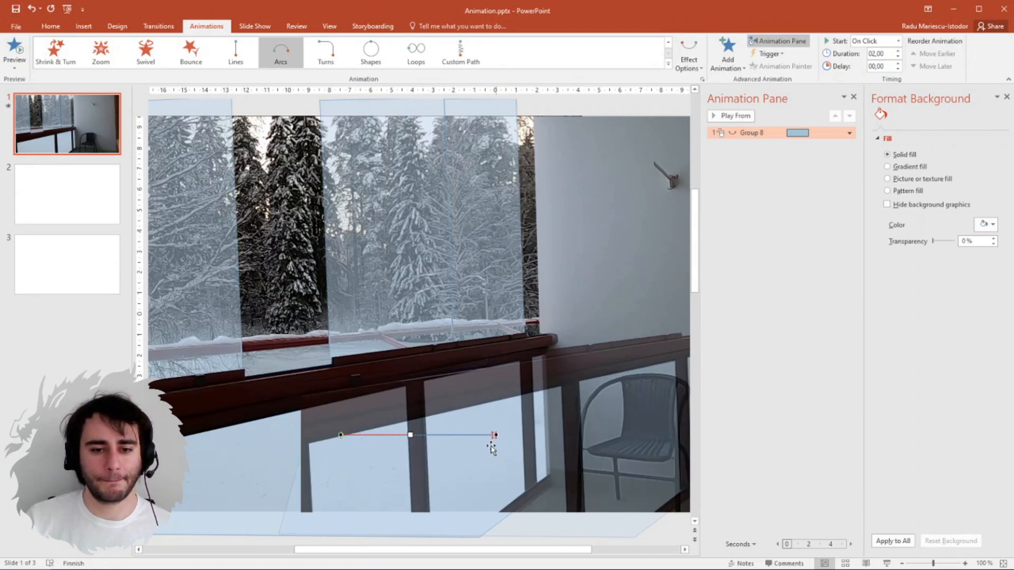
left_click(406, 436)
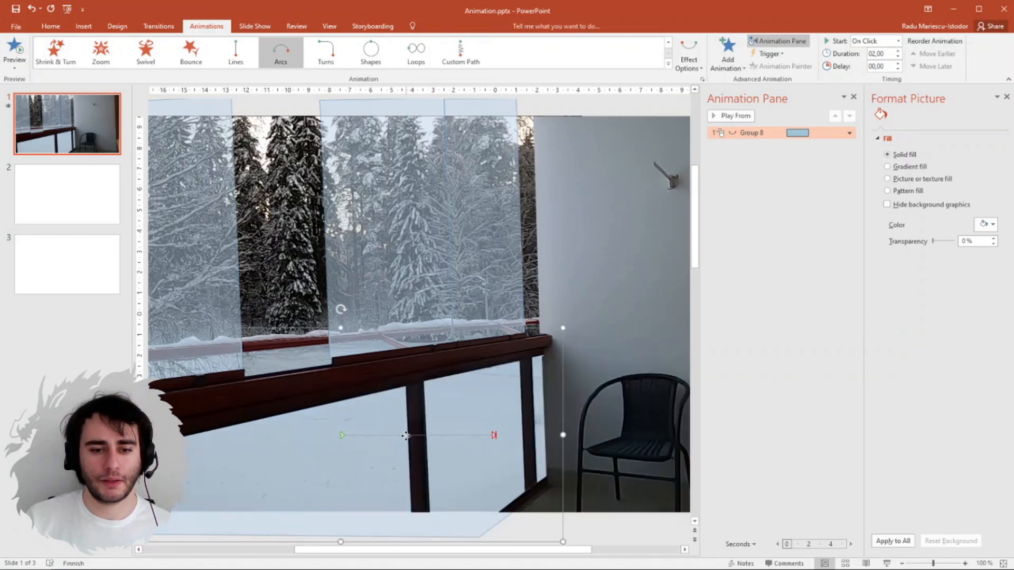
left_click(486, 435)
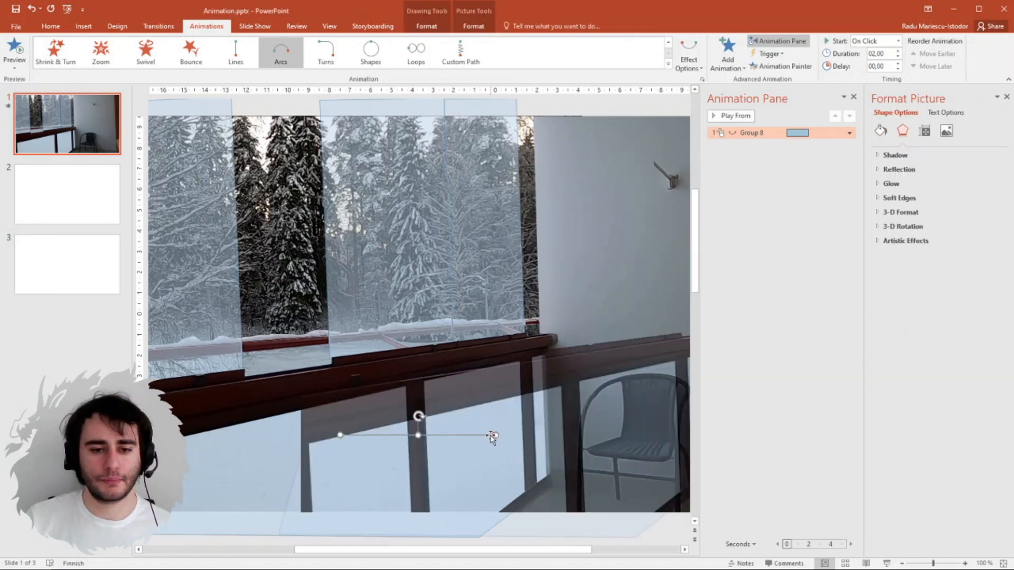
double_click(490, 435)
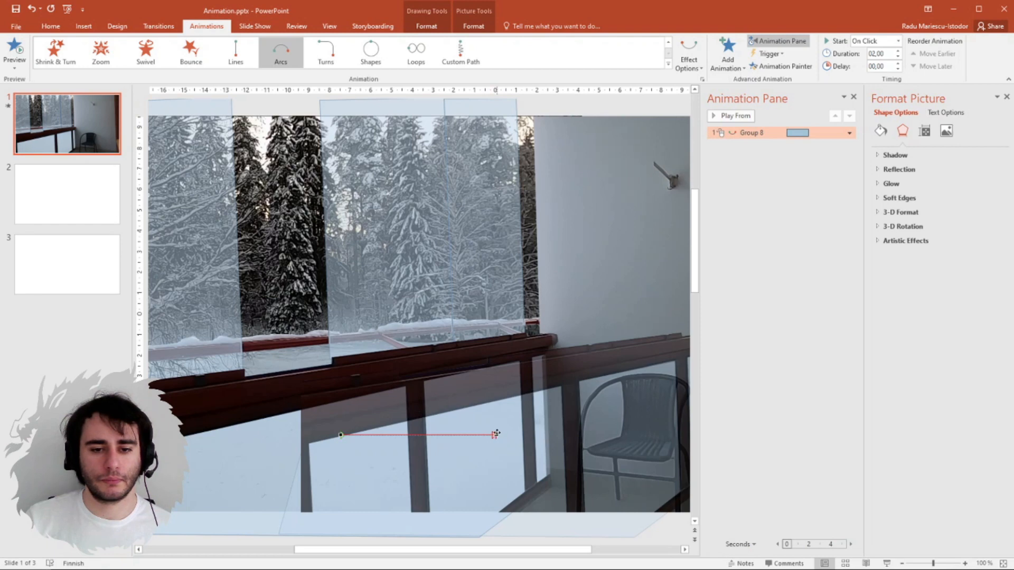
left_click_drag(496, 450, 486, 473)
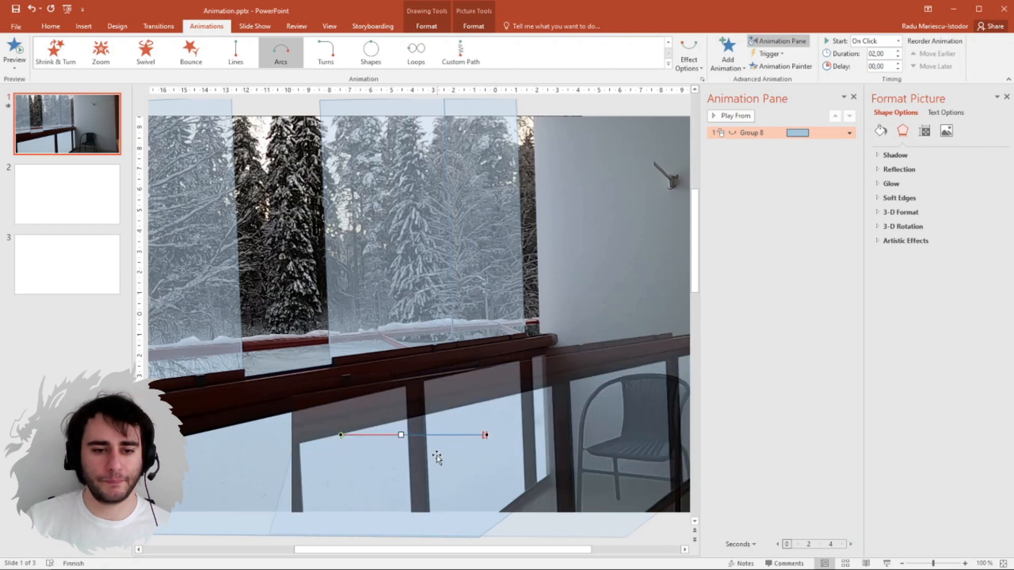
Replace the balcony railing's motion path with a fresh Arcs path and open its points for editing.
left_click(733, 135)
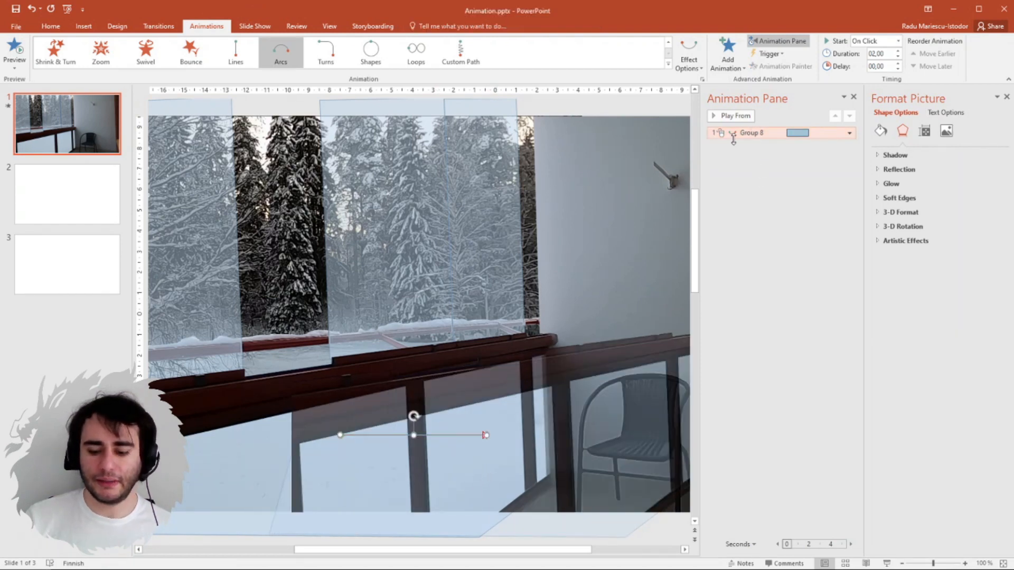
key("Delete")
left_click(469, 390)
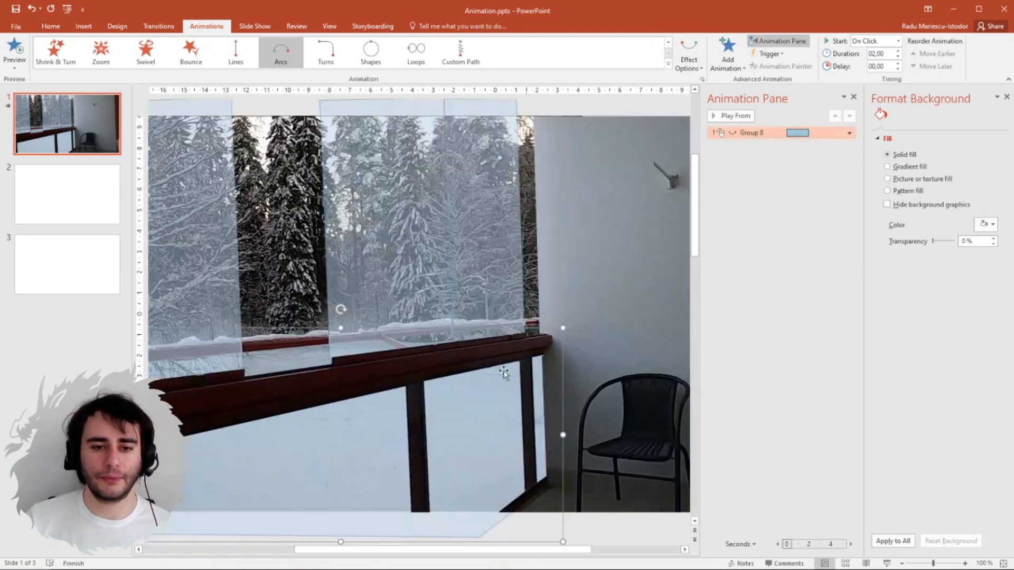
left_click(497, 445)
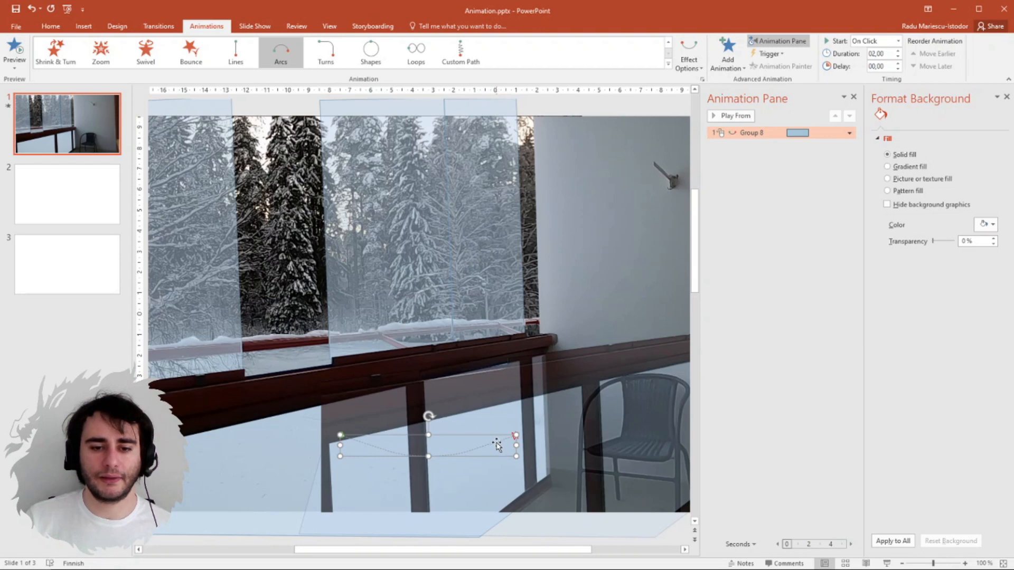
left_click(522, 453)
Remove the railing path's intermediate points, move its end point down and back past the start, and bend the path into a curve.
left_click_drag(516, 435, 512, 457)
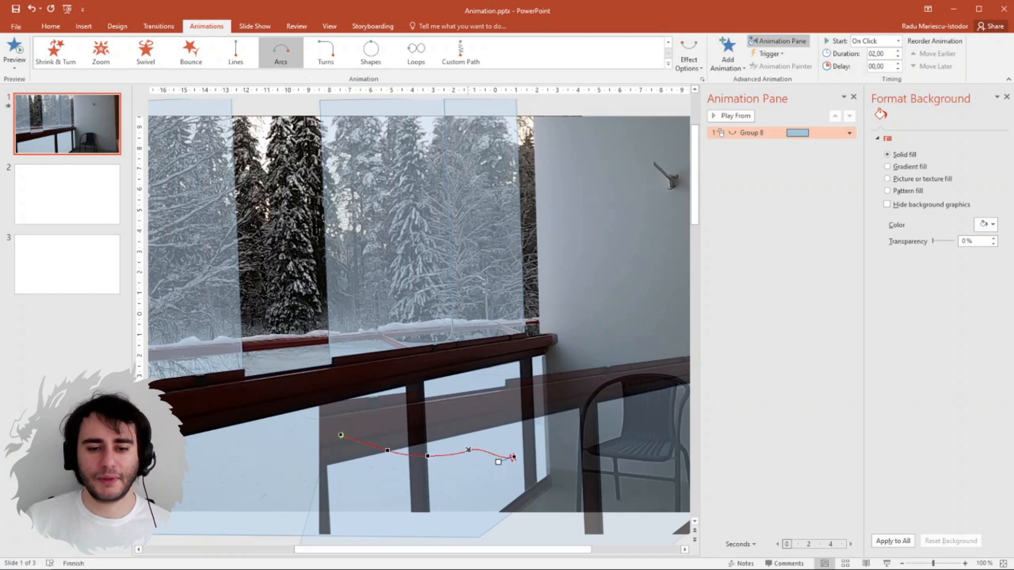
left_click_drag(428, 456, 411, 453)
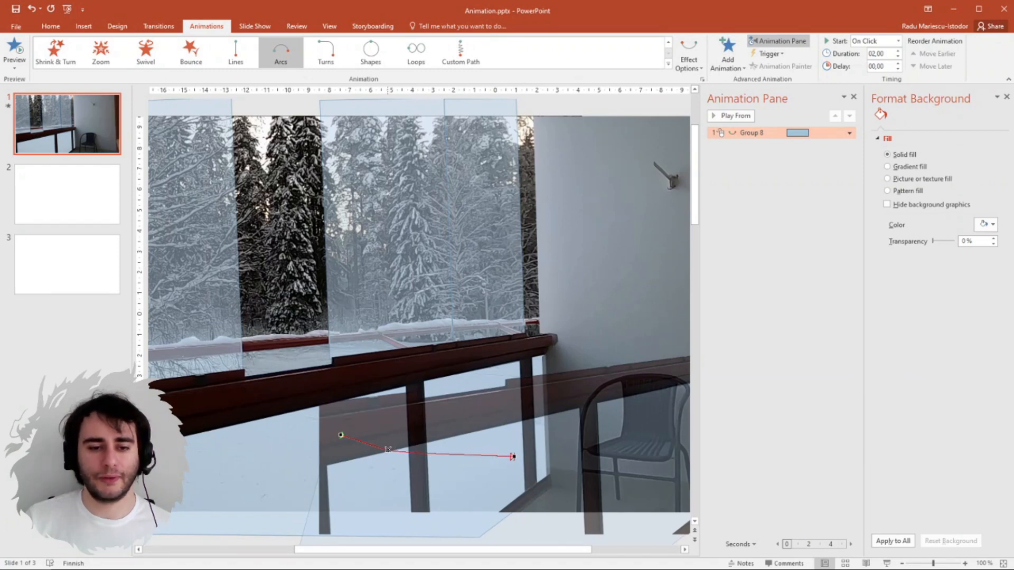
left_click(388, 450, "ctrl")
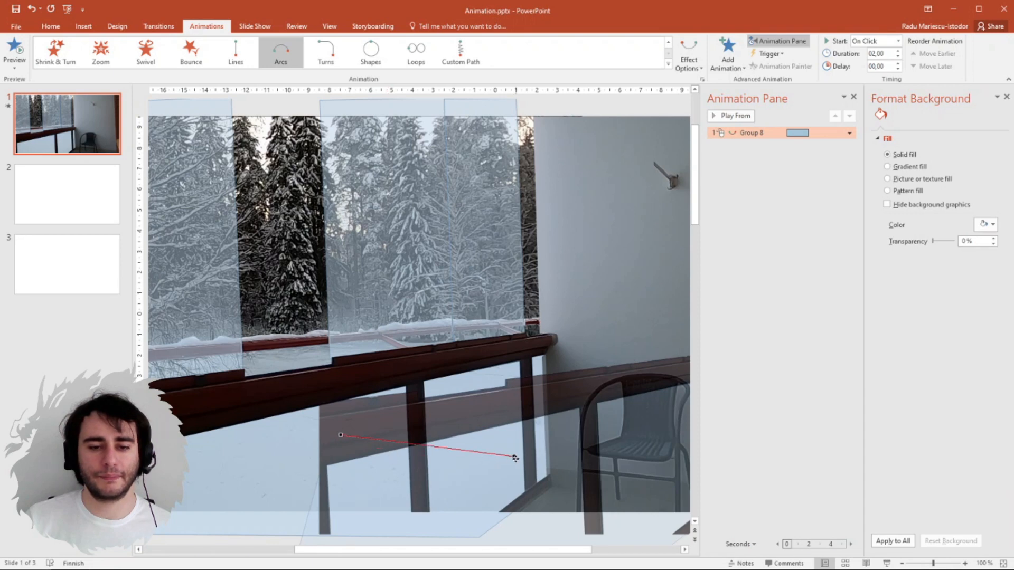
left_click_drag(513, 457, 284, 466)
left_click_drag(340, 435, 292, 435)
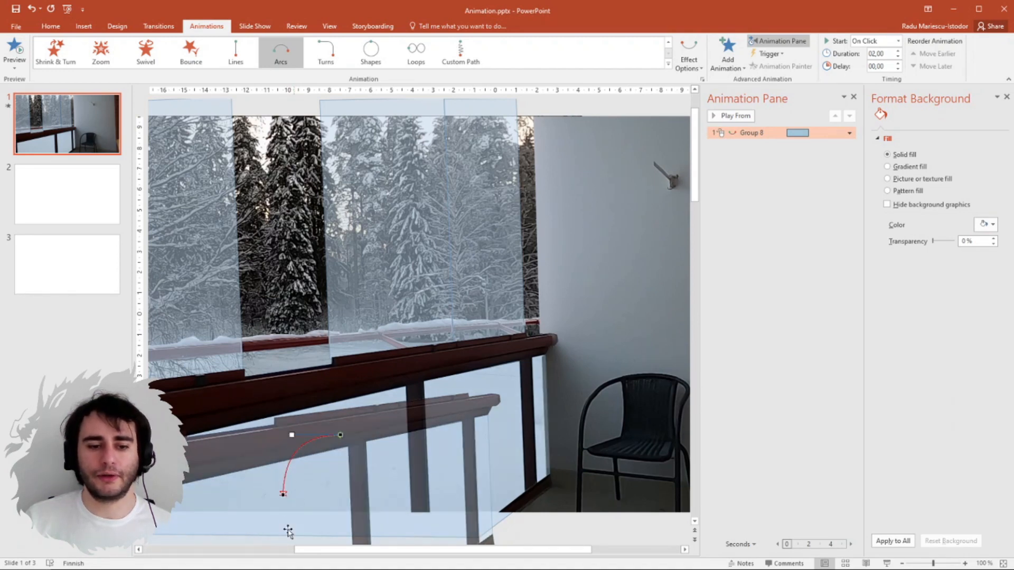
Extend the end point of the railing's path well below the slide and shape the curve at its start.
left_click(920, 564)
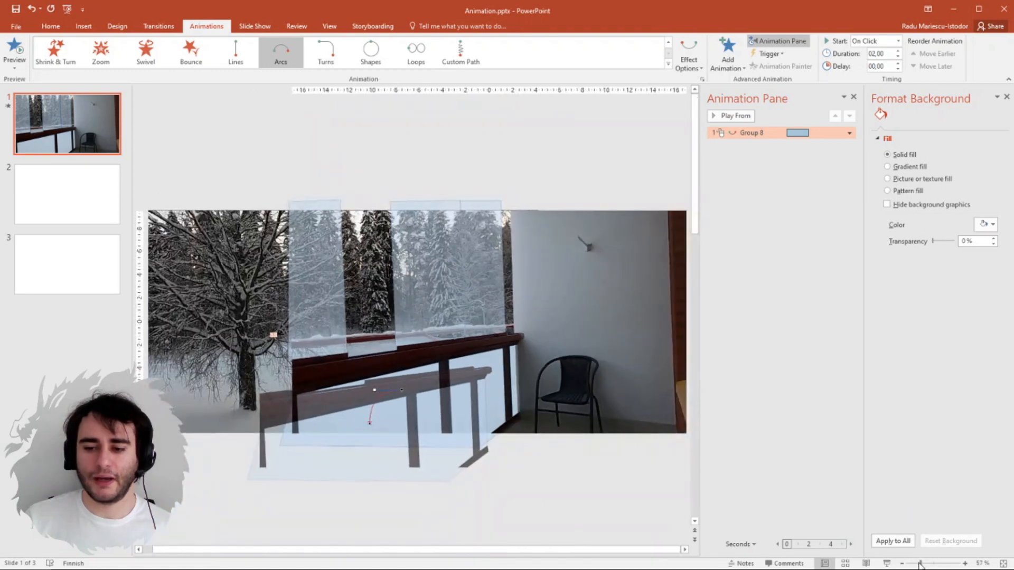
left_click(916, 564)
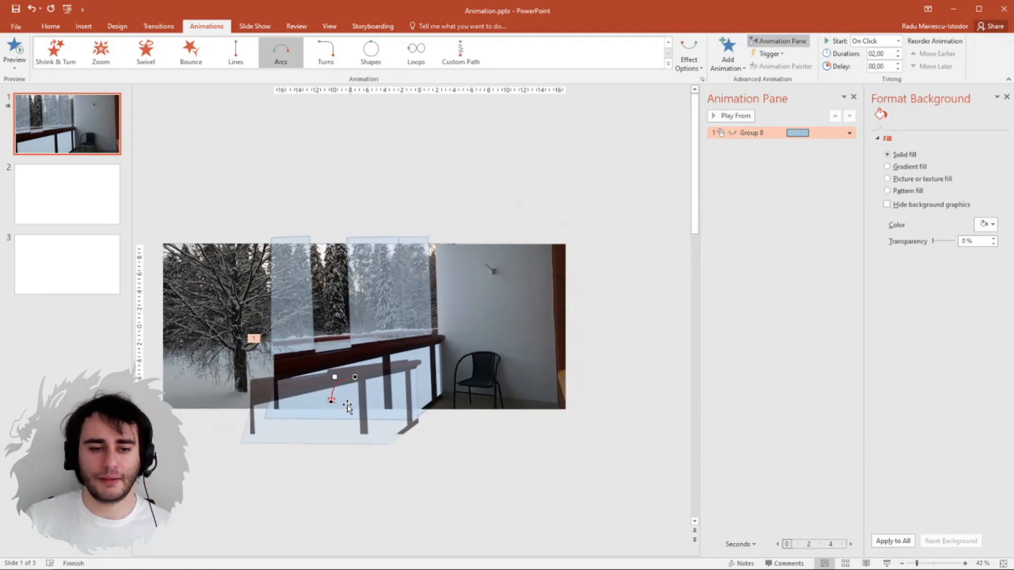
left_click_drag(331, 401, 332, 486)
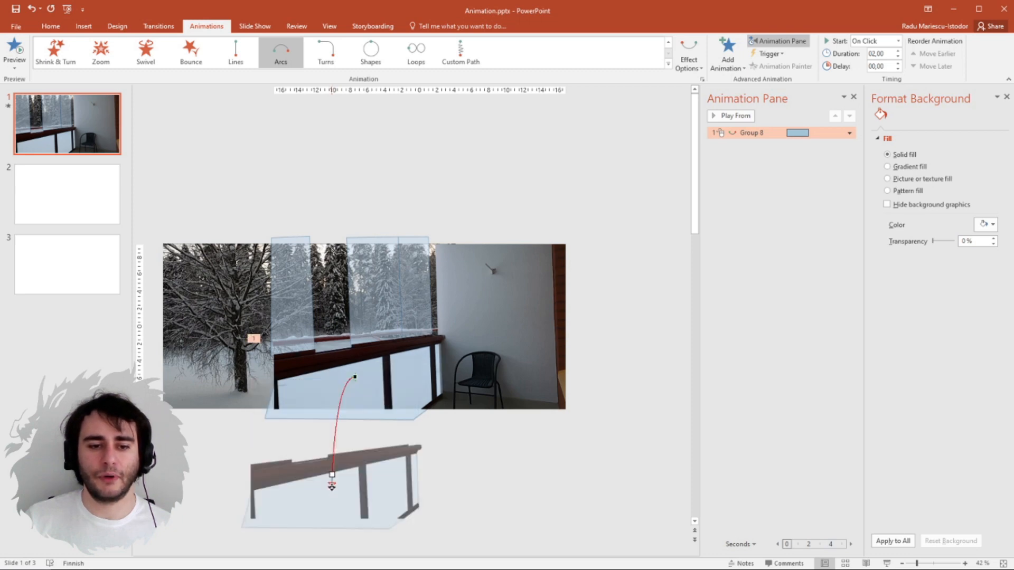
left_click_drag(355, 377, 328, 377)
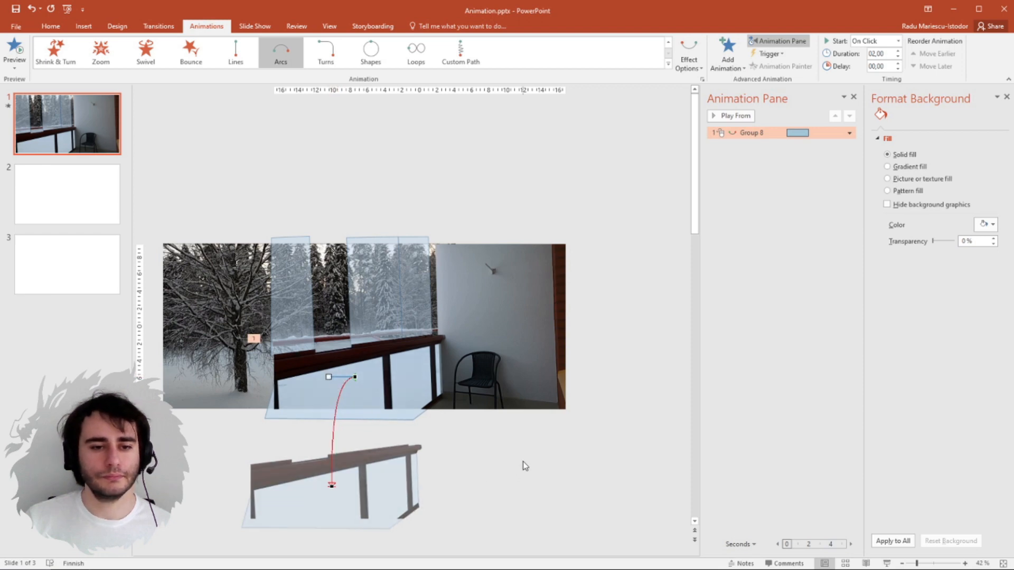
Add an Arcs motion path to the group of upper glass panes and open its points for editing.
left_click(385, 284)
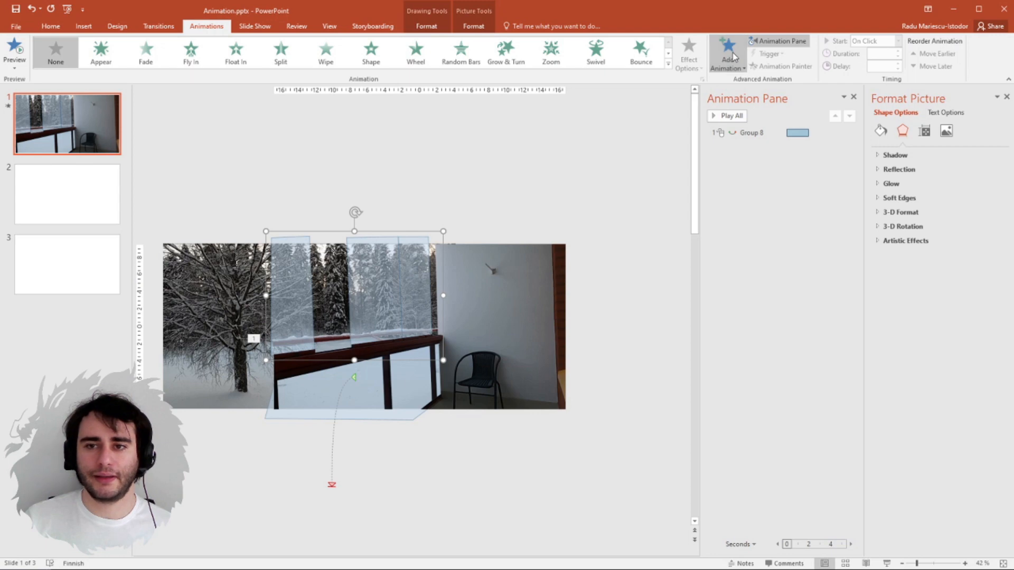
left_click(777, 431)
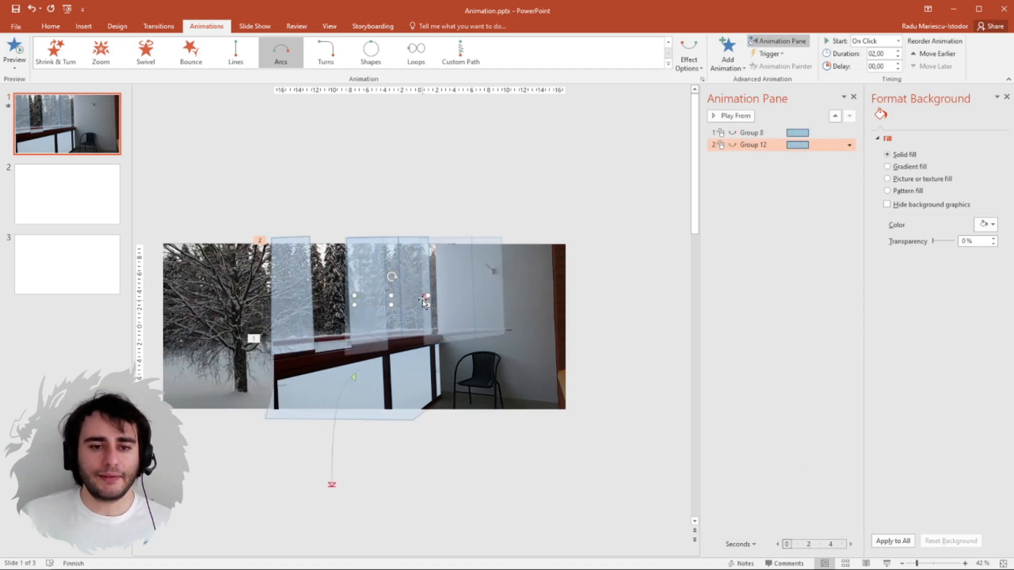
left_click(433, 304)
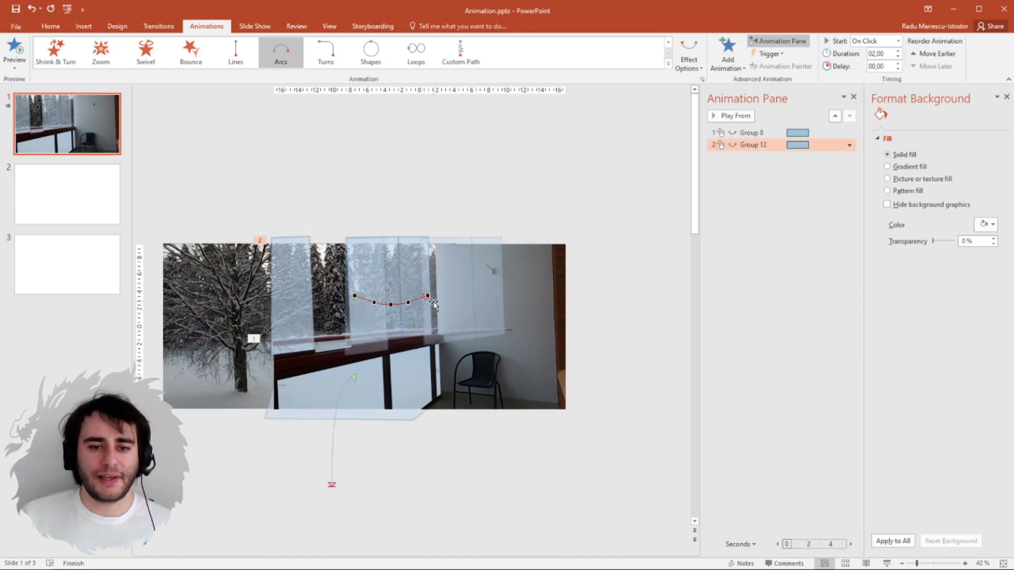
Delete the glass-pane path's intermediate points and move its end point below the slide.
left_click_drag(373, 304, 358, 311)
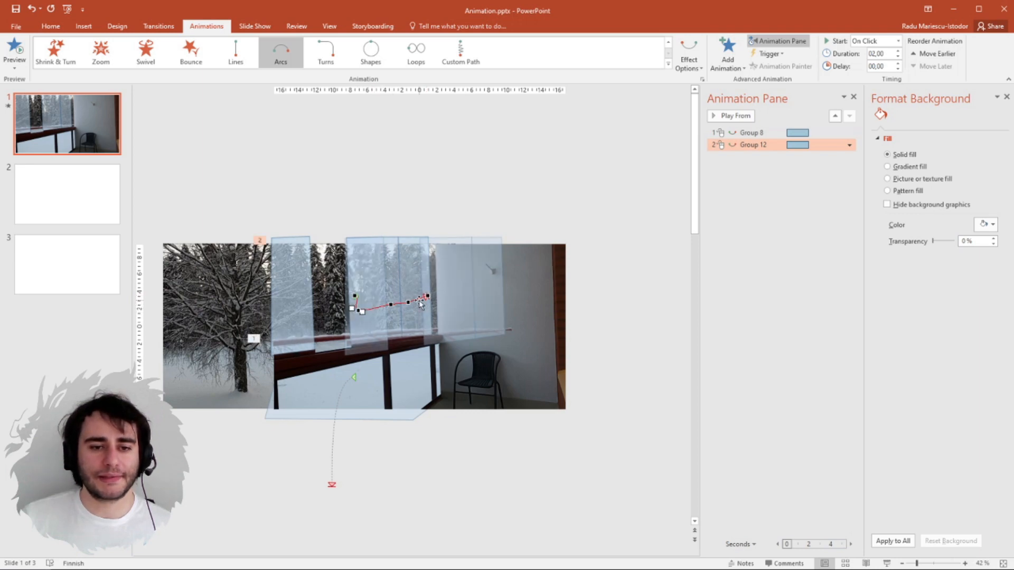
key("ctrl+z")
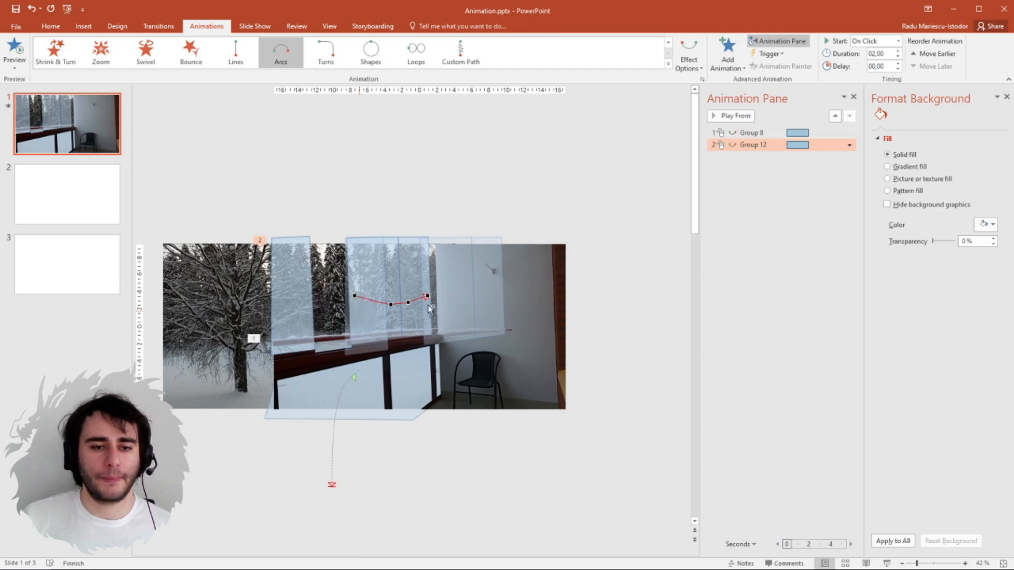
left_click_drag(428, 296, 333, 449)
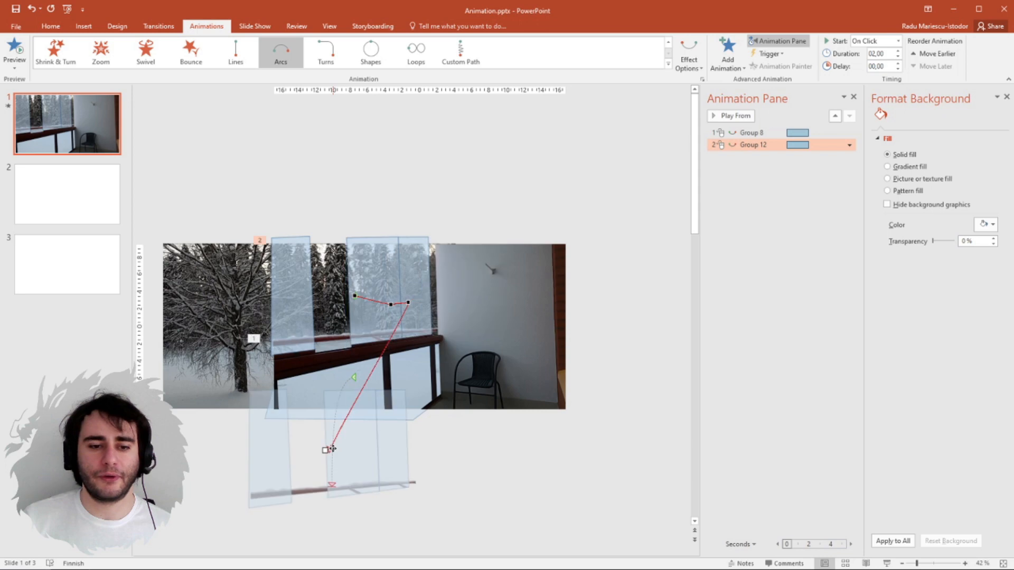
left_click(408, 302, "ctrl")
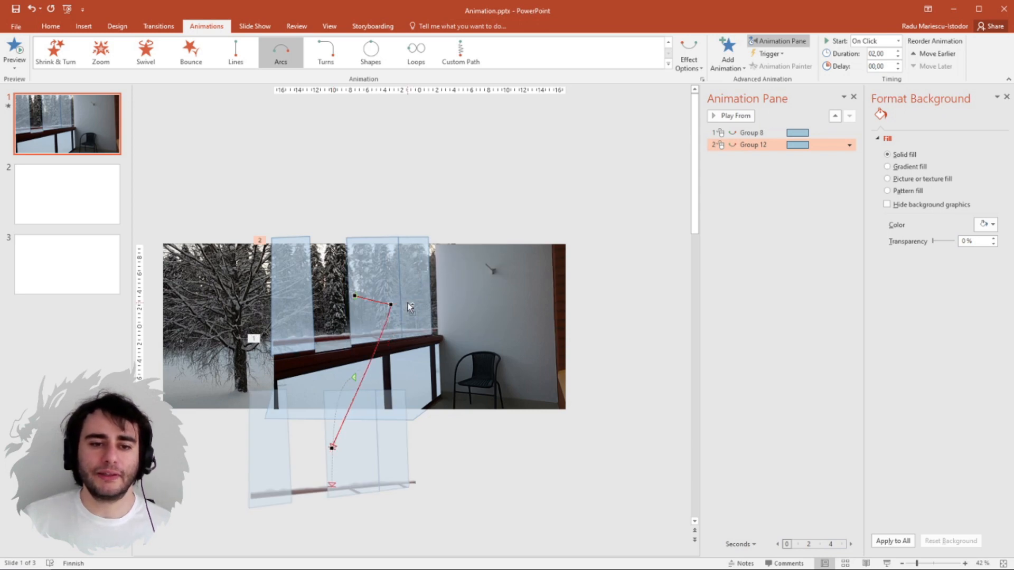
left_click(390, 305, "ctrl")
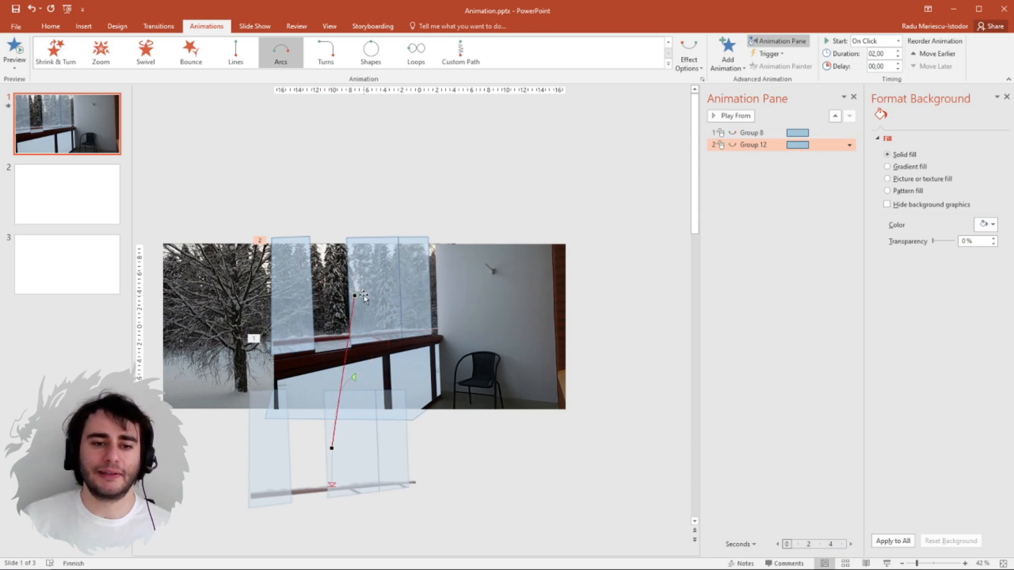
Bend the straight glass-pane path into a downward curve using the handles at its start and end points.
left_click(346, 346, "ctrl")
left_click_drag(333, 326, 325, 323)
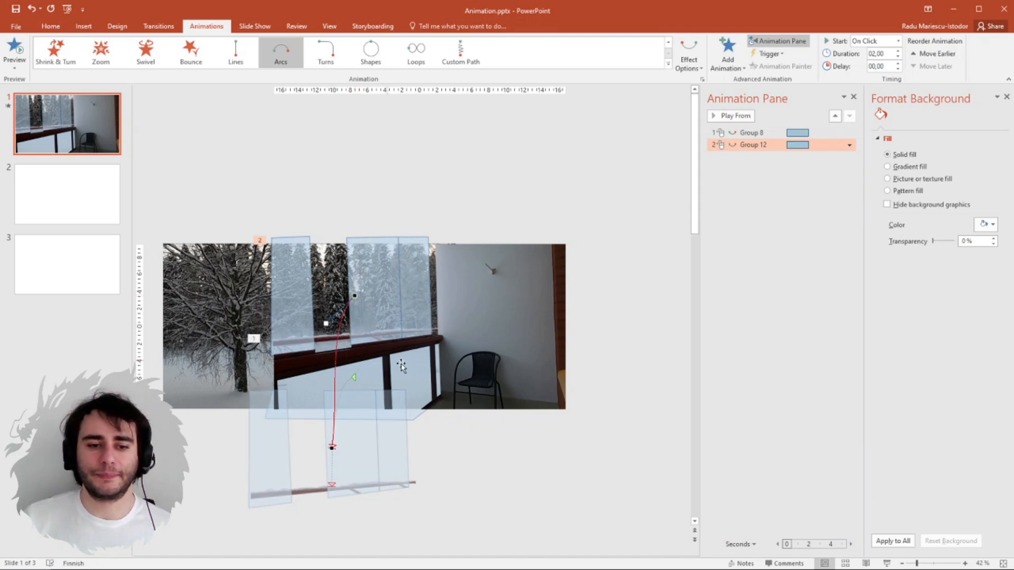
left_click(332, 447)
left_click_drag(339, 398, 333, 396)
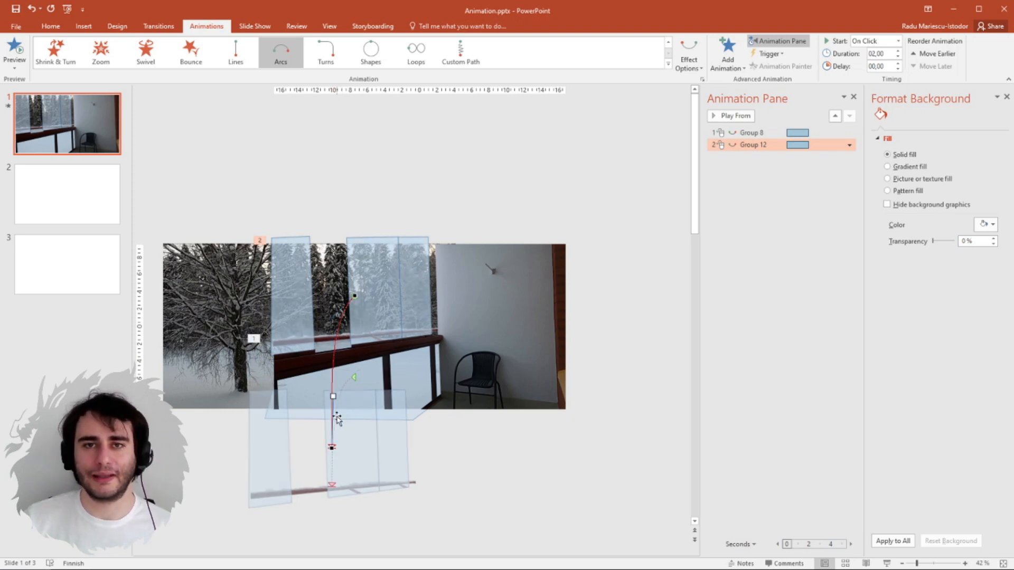
Flatten the glass-pane path's curve at its start and lower its end point beside the end of the railing's path.
left_click(355, 297)
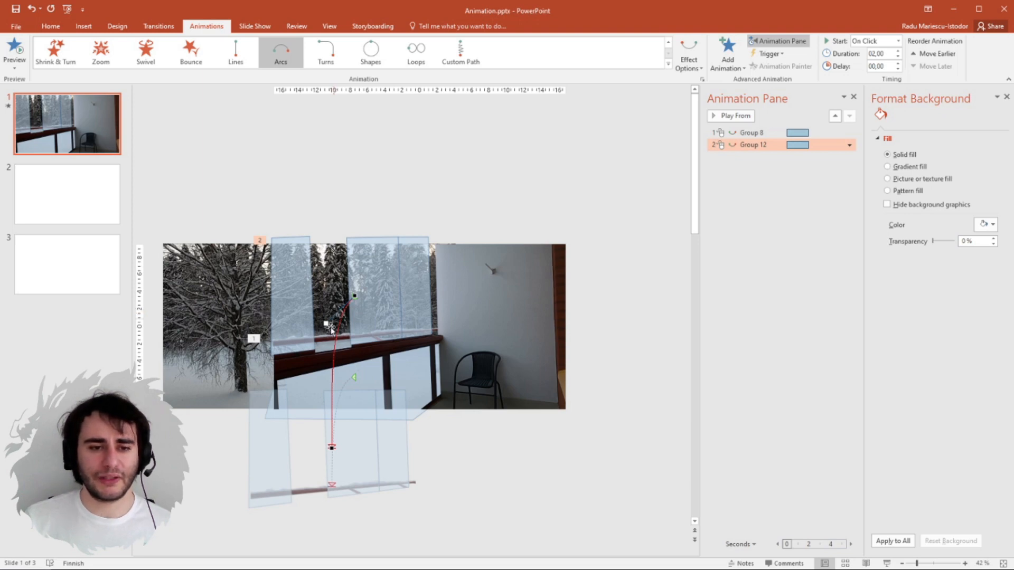
left_click_drag(327, 323, 326, 303)
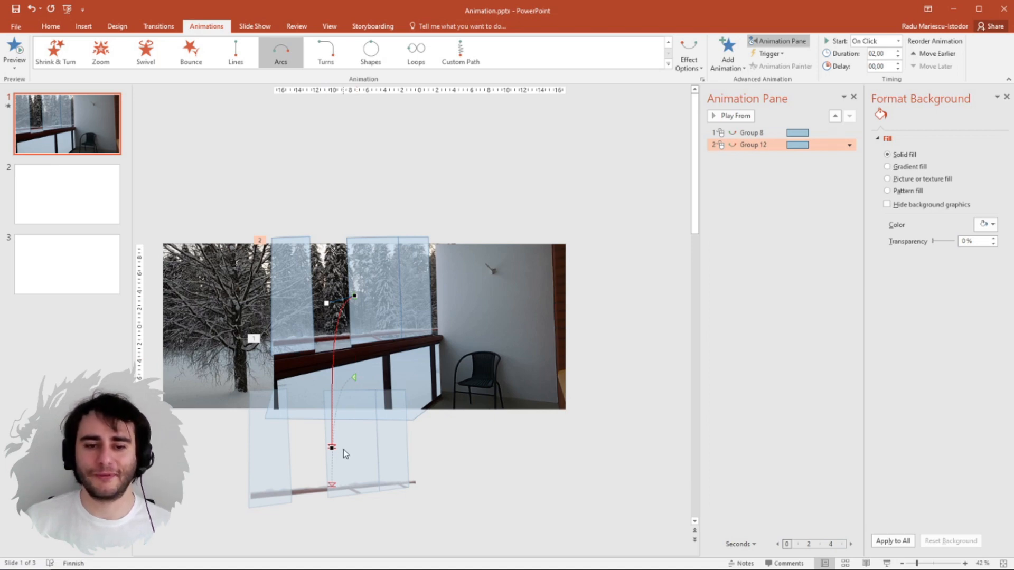
left_click_drag(331, 448, 328, 492)
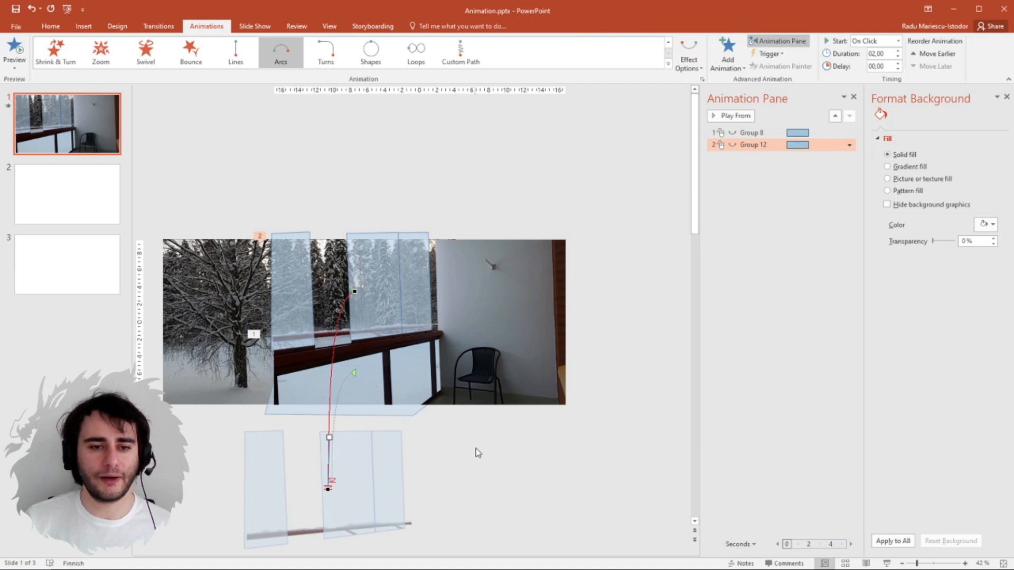
Preview all of the slide's animations together.
left_click(608, 188)
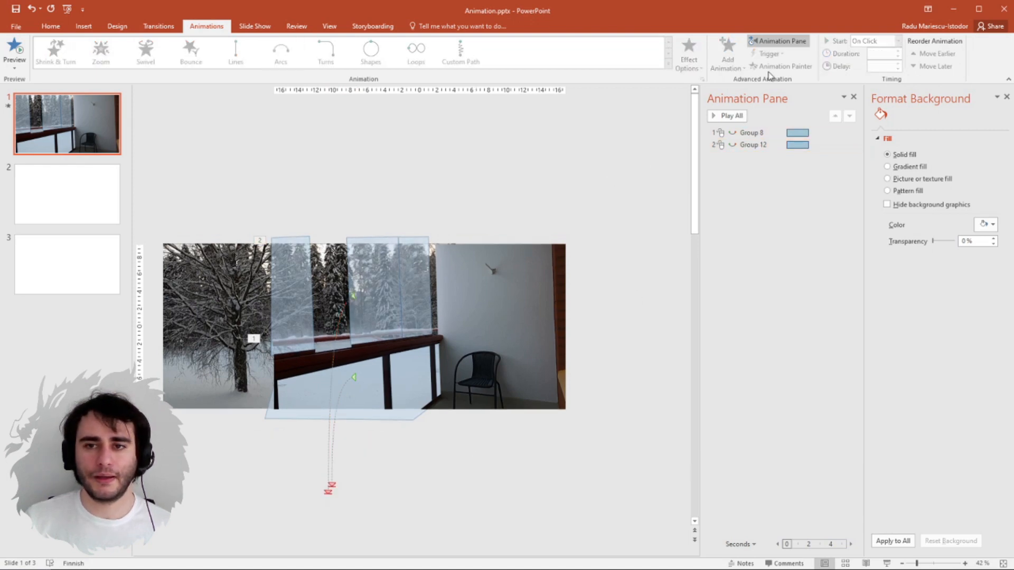
left_click(732, 115)
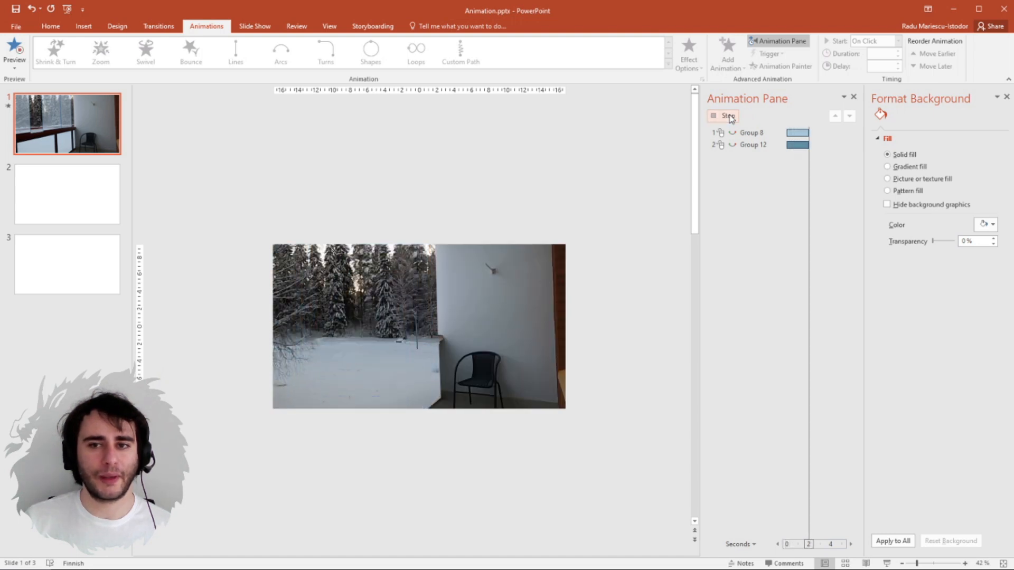
Set the Group 12 glass-pane animation to start With Previous and preview playback from that animation.
left_click(752, 145)
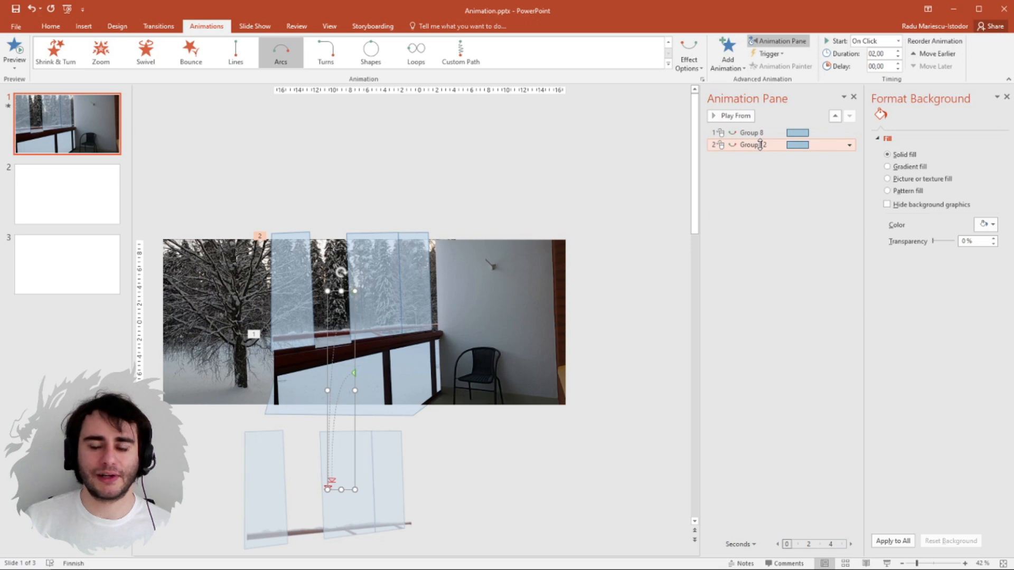
left_click(872, 66)
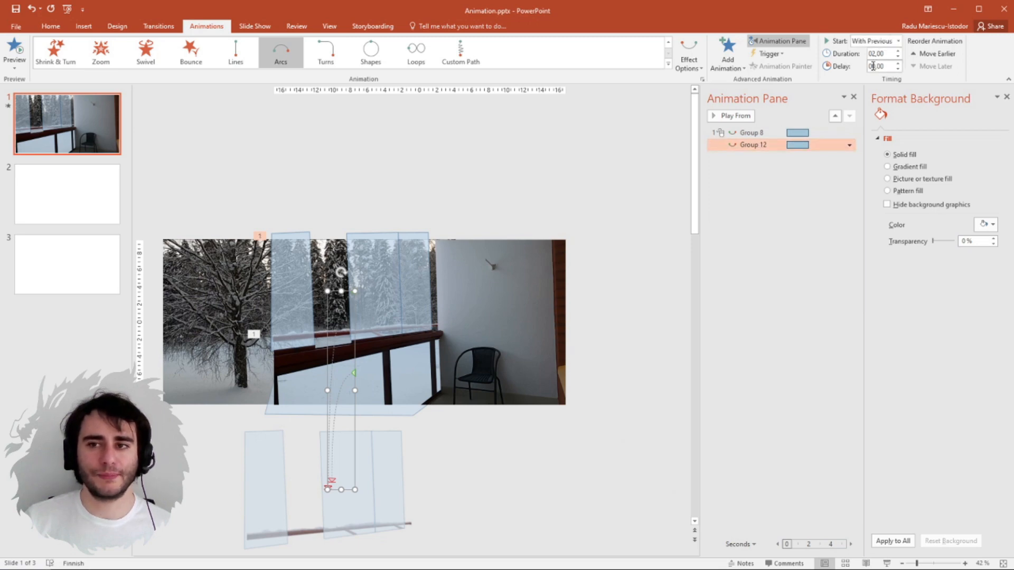
left_click(734, 116)
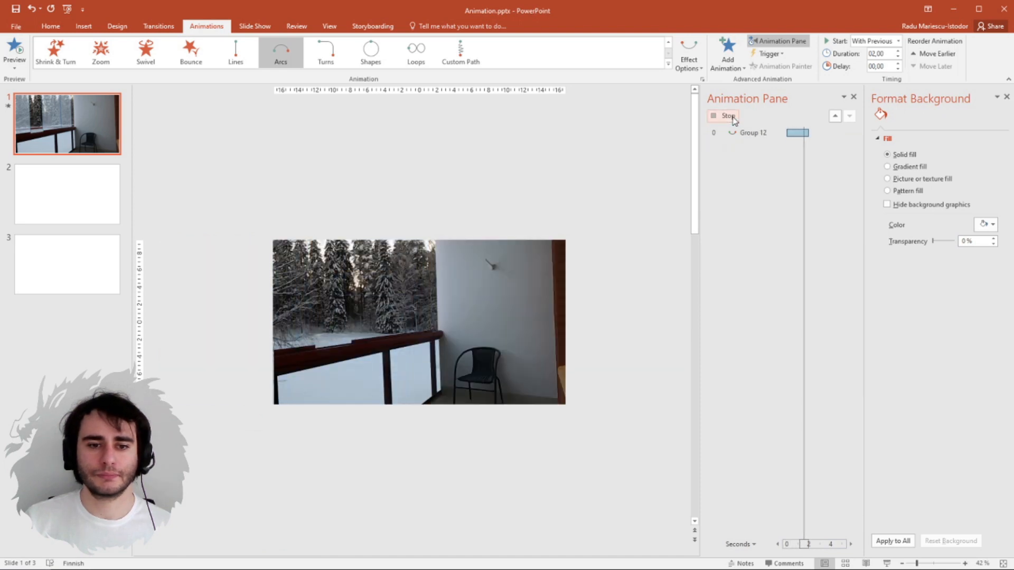
Preview all of slide 1's animations with none selected, and check the fall in the full-screen slide show before returning to editing.
left_click(738, 191)
left_click(753, 145)
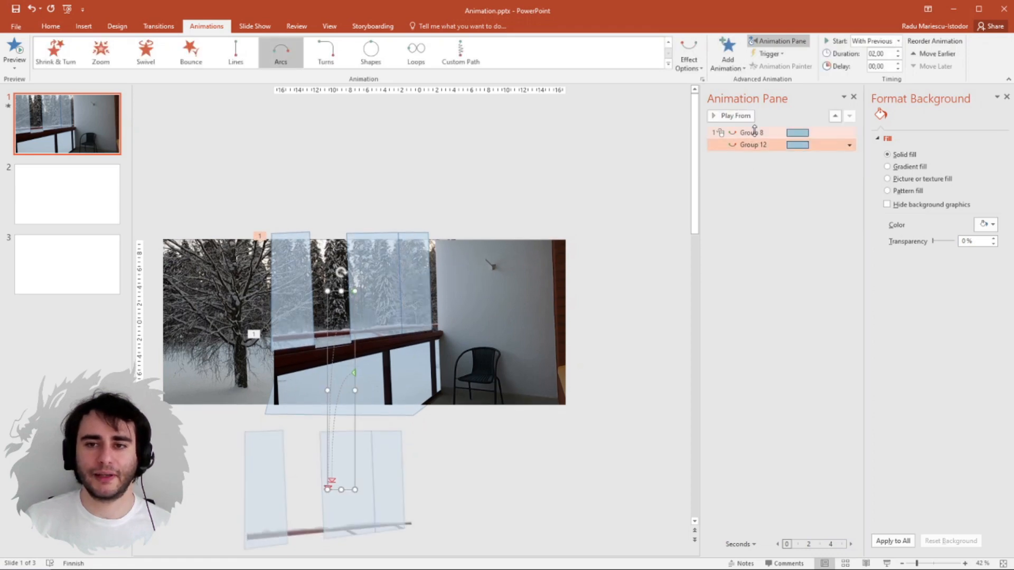
left_click(753, 191)
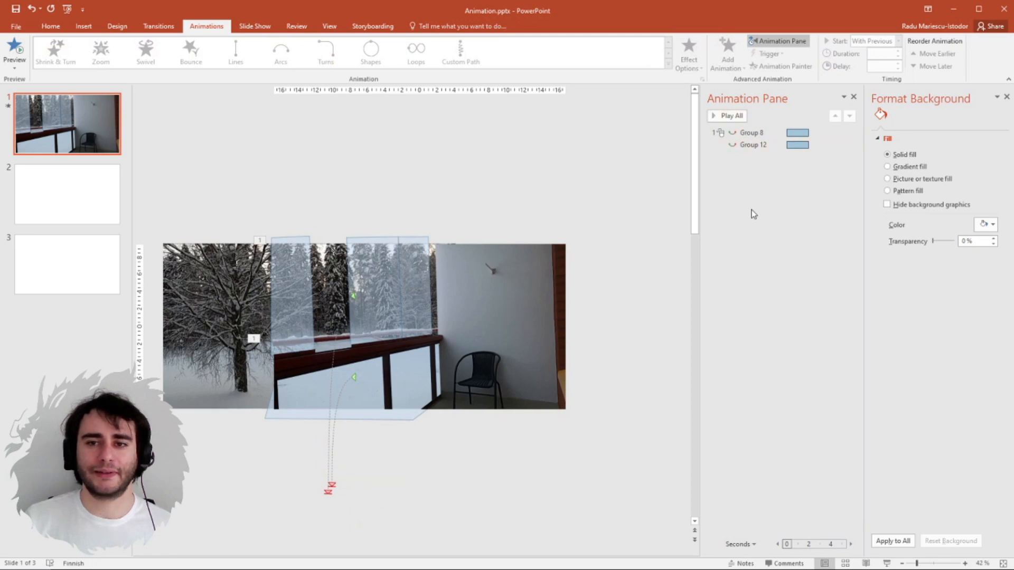
left_click(730, 118)
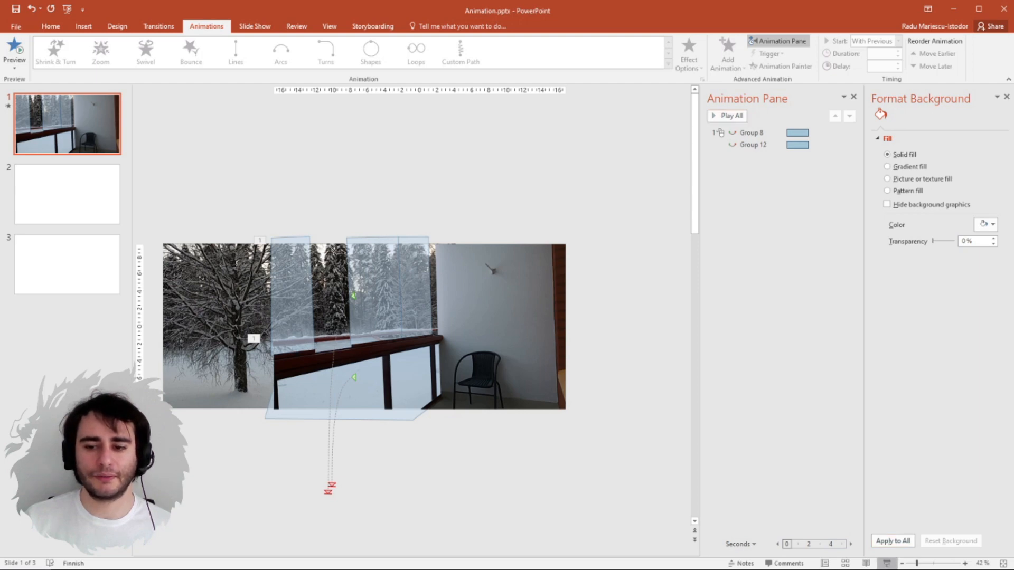
key("F5")
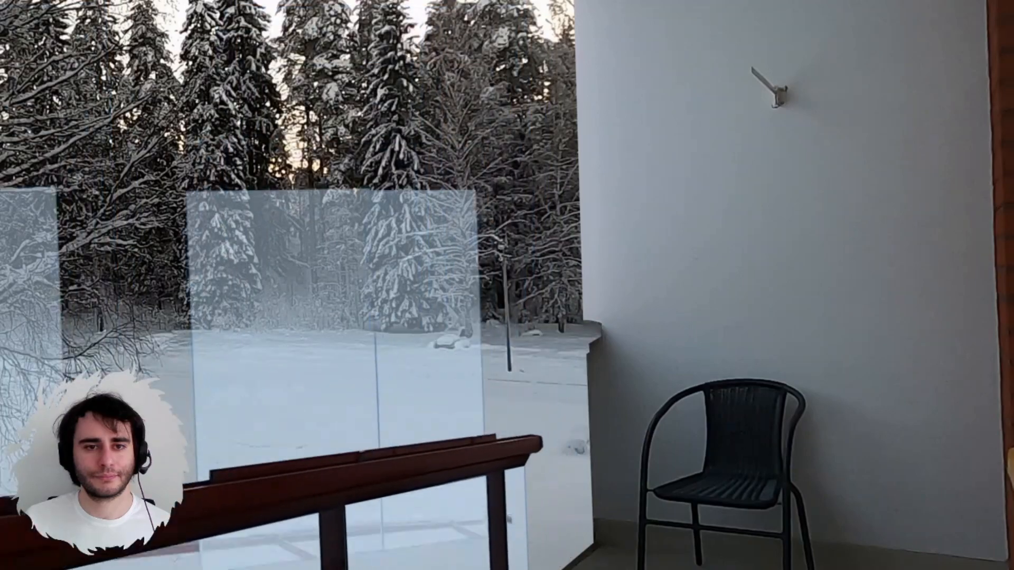
key("Escape")
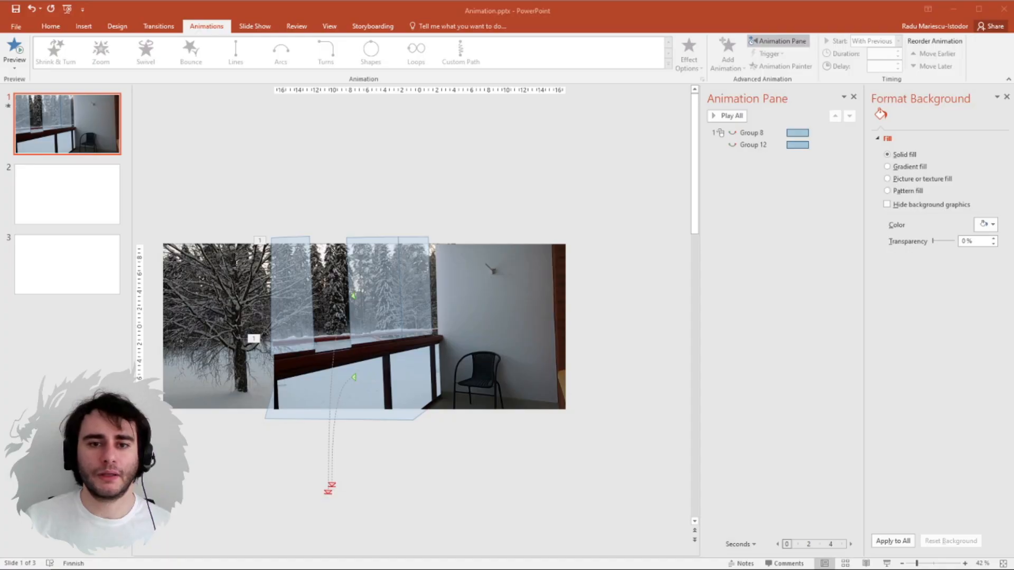